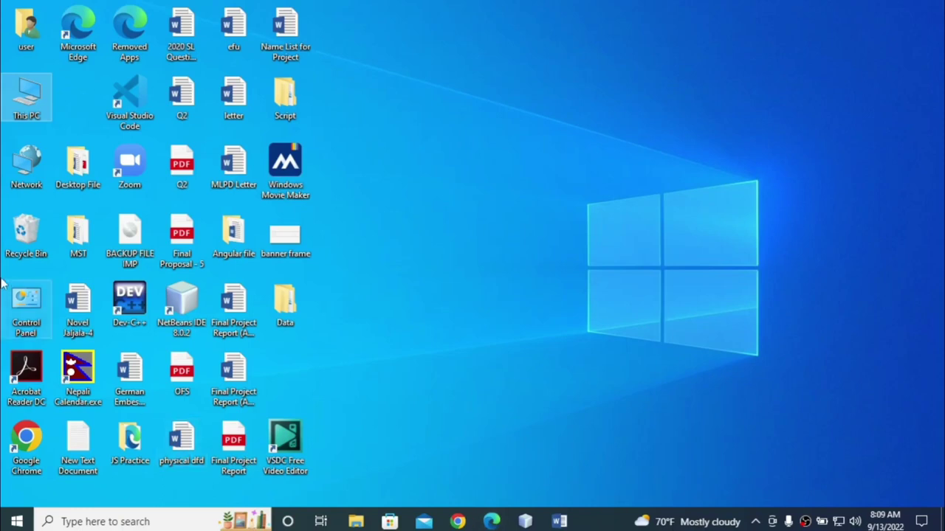
Open the properties of This PC and highlight the system type in the device specifications.
{"action": "left_click", "coordinate": [35, 87]}
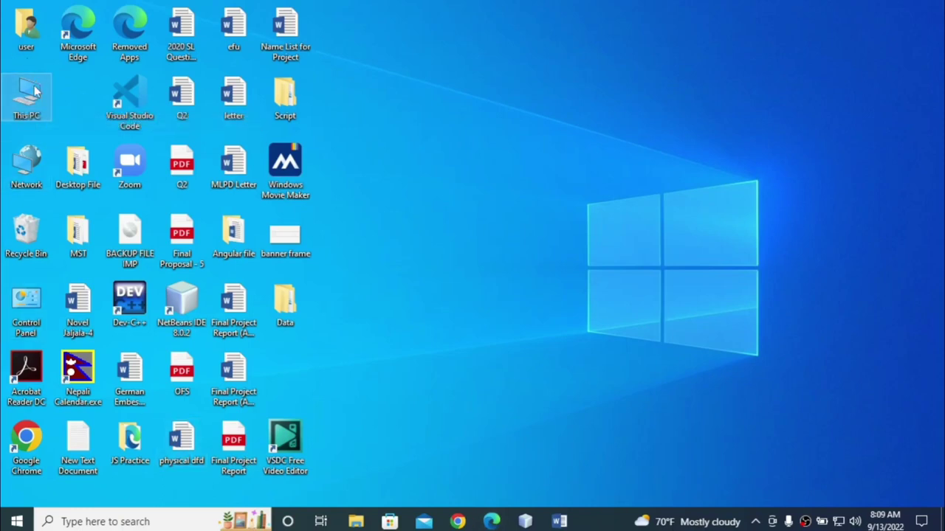
{"action": "right_click", "coordinate": [36, 87]}
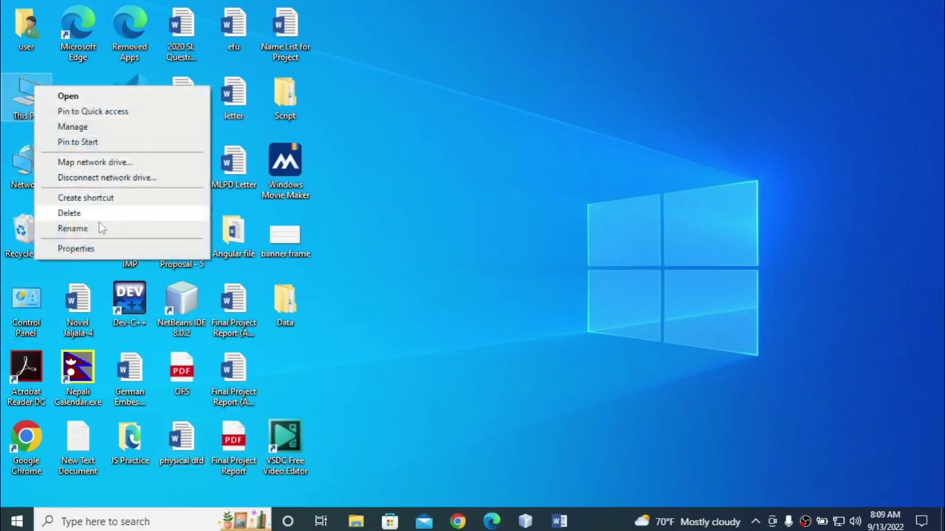
{"action": "left_click", "coordinate": [77, 250]}
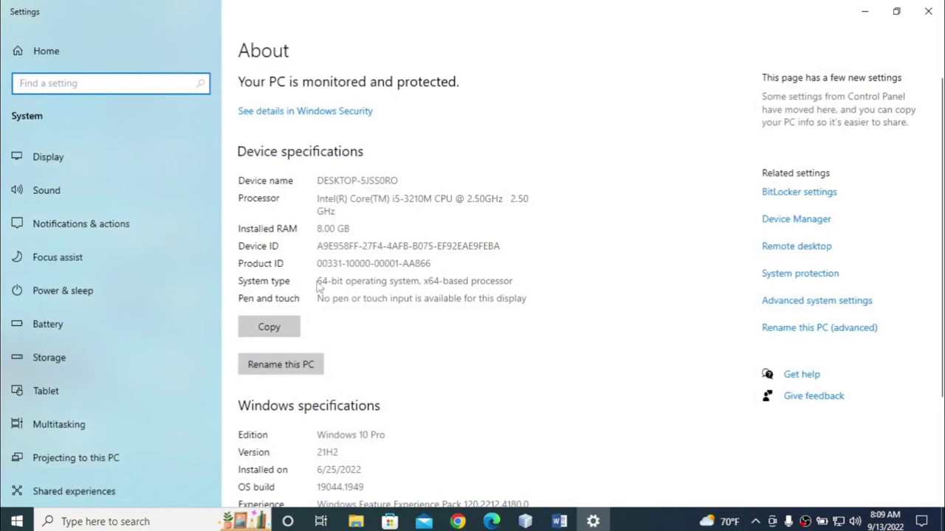
{"action": "left_click_drag", "start_coordinate": [318, 282], "coordinate": [525, 283]}
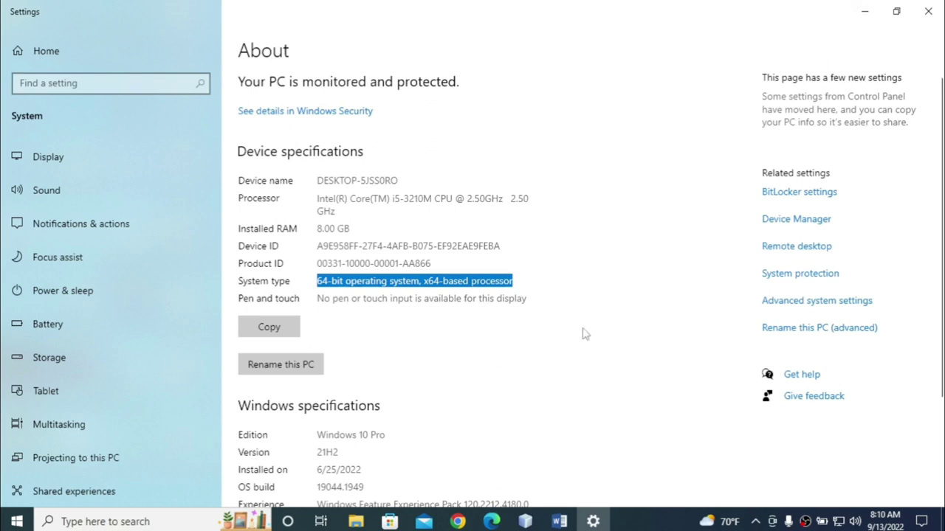
Switch to Google Drive in Chrome, download Typeshala.rar and show the downloaded file in its folder.
{"action": "key", "text": "alt+Tab"}
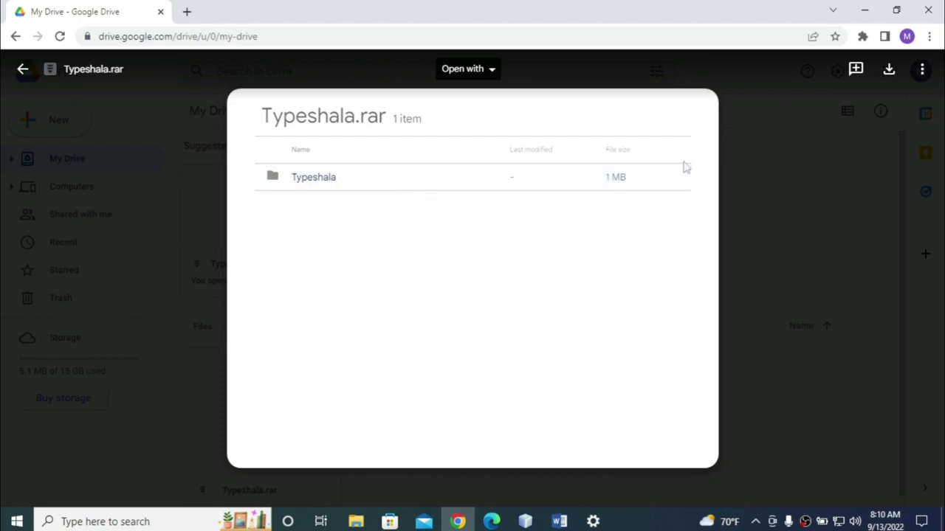
{"action": "left_click", "coordinate": [888, 72]}
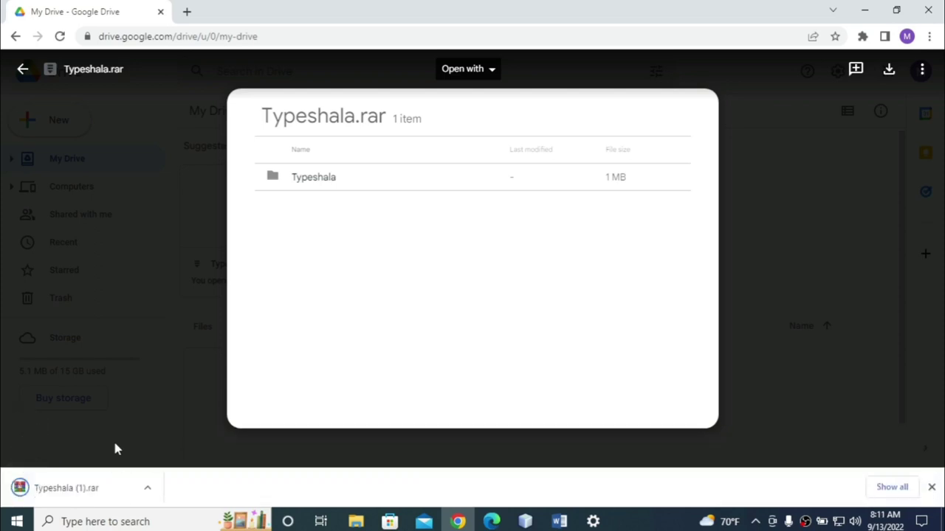
{"action": "right_click", "coordinate": [72, 496]}
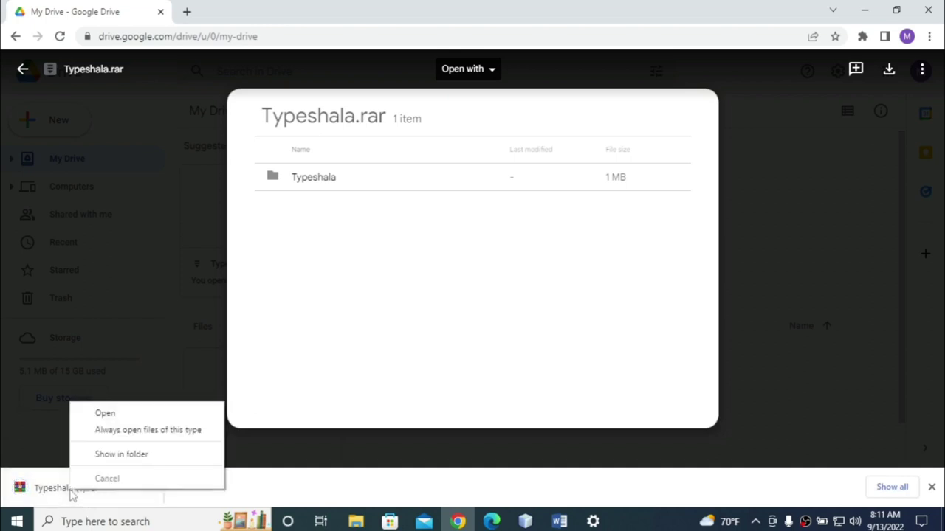
{"action": "left_click", "coordinate": [105, 455]}
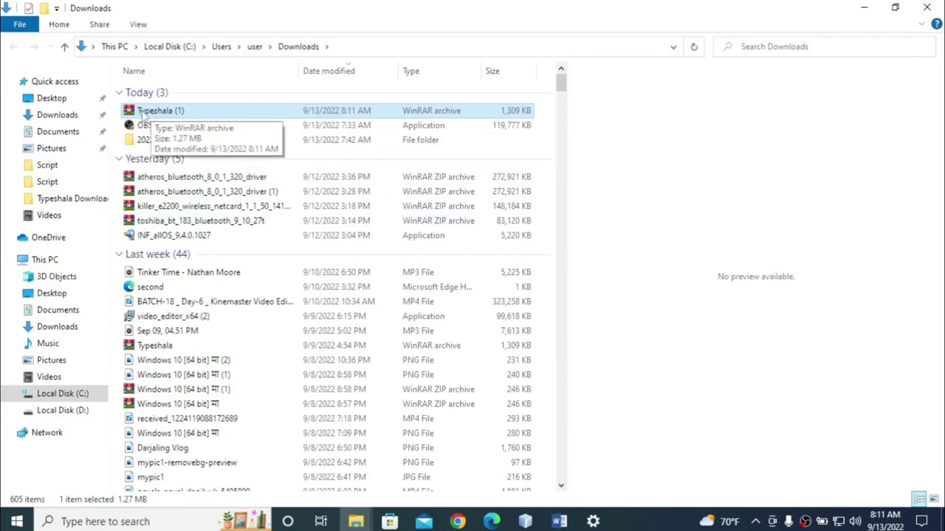
Copy the downloaded Typeshala (1) archive from Downloads to the root of Local Disk (D:).
{"action": "right_click", "coordinate": [143, 113]}
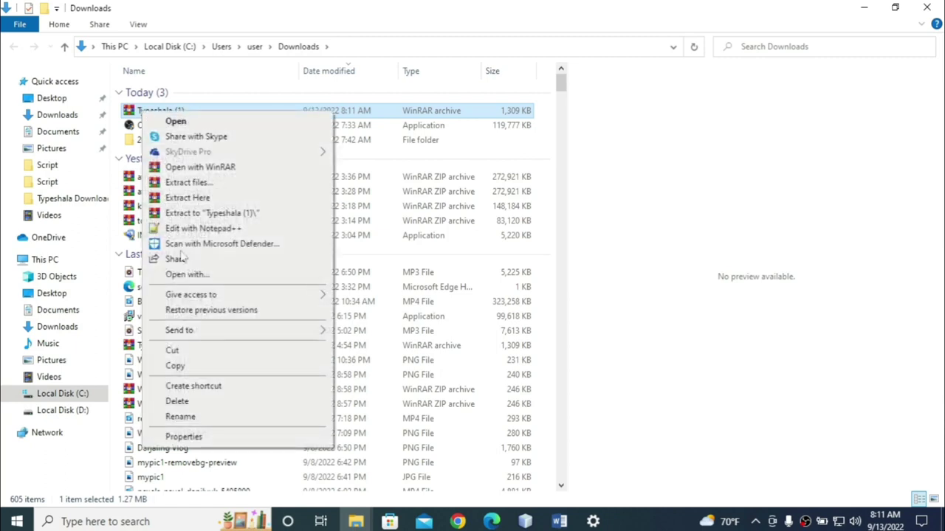
{"action": "left_click", "coordinate": [177, 366]}
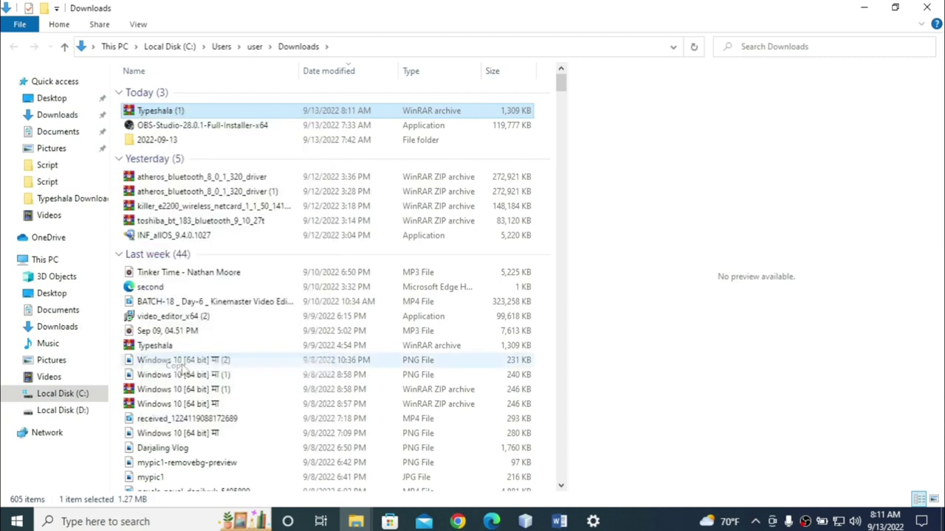
{"action": "left_click", "coordinate": [43, 264]}
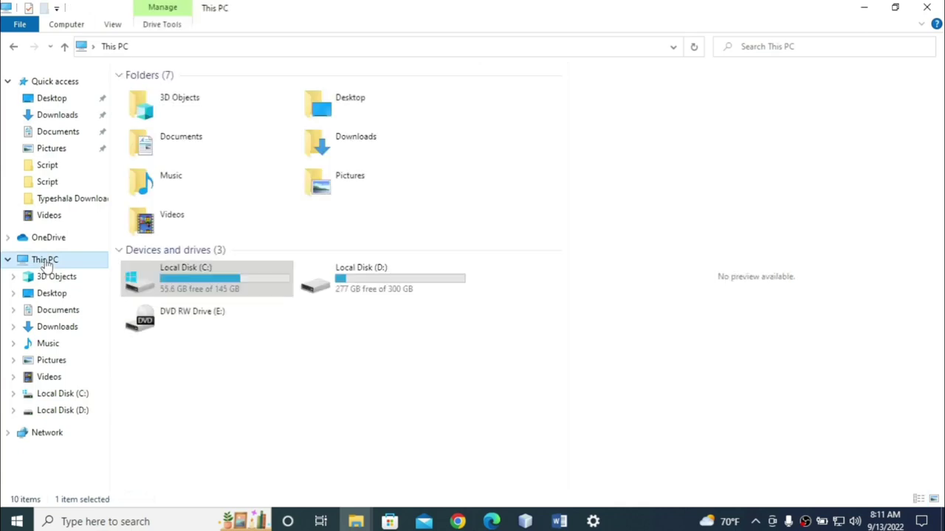
{"action": "double_click", "coordinate": [378, 288]}
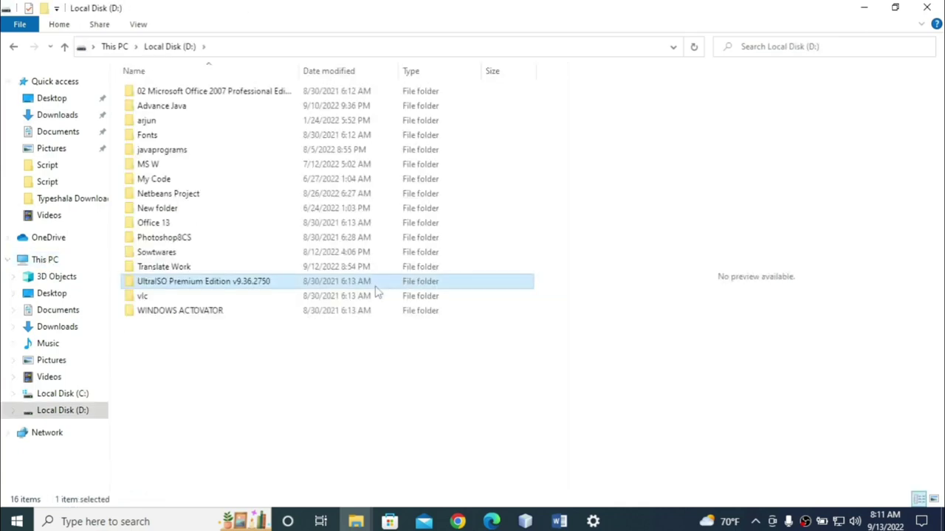
{"action": "right_click", "coordinate": [273, 361]}
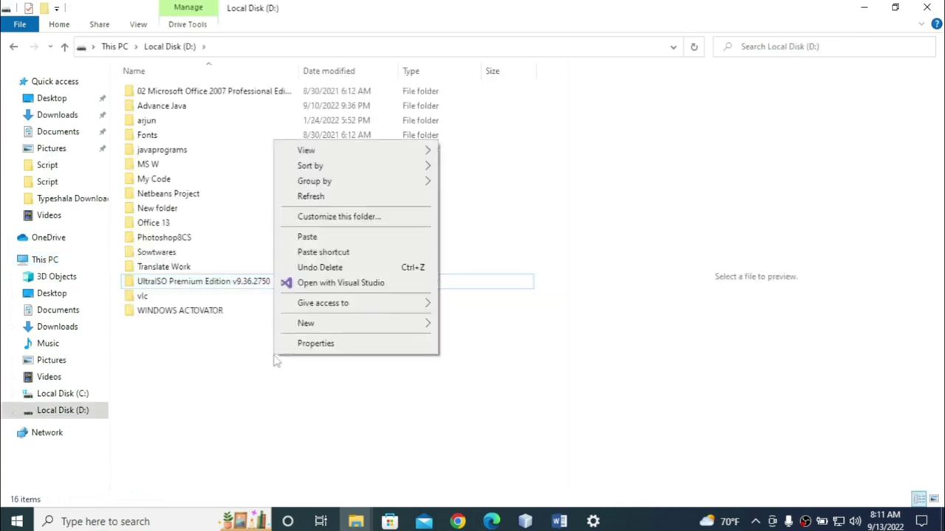
{"action": "left_click", "coordinate": [304, 238]}
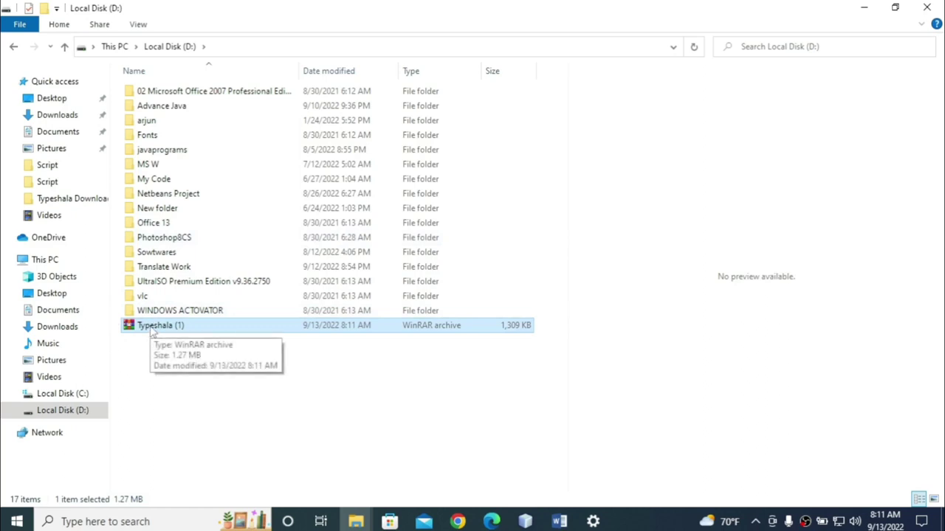
Extract the Typeshala (1) archive on Local Disk (D:) with WinRAR, using the default destination and options.
{"action": "right_click", "coordinate": [152, 332]}
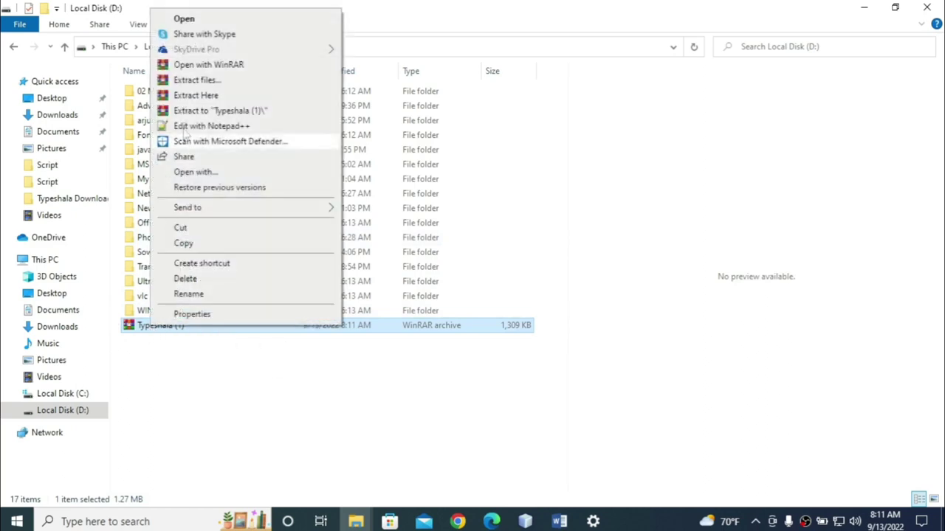
{"action": "left_click", "coordinate": [193, 80]}
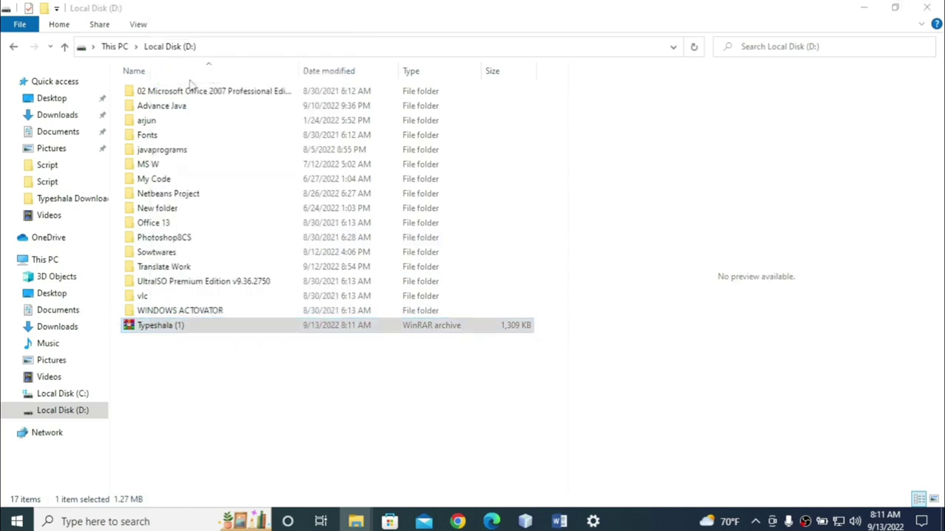
{"action": "left_click", "coordinate": [514, 417]}
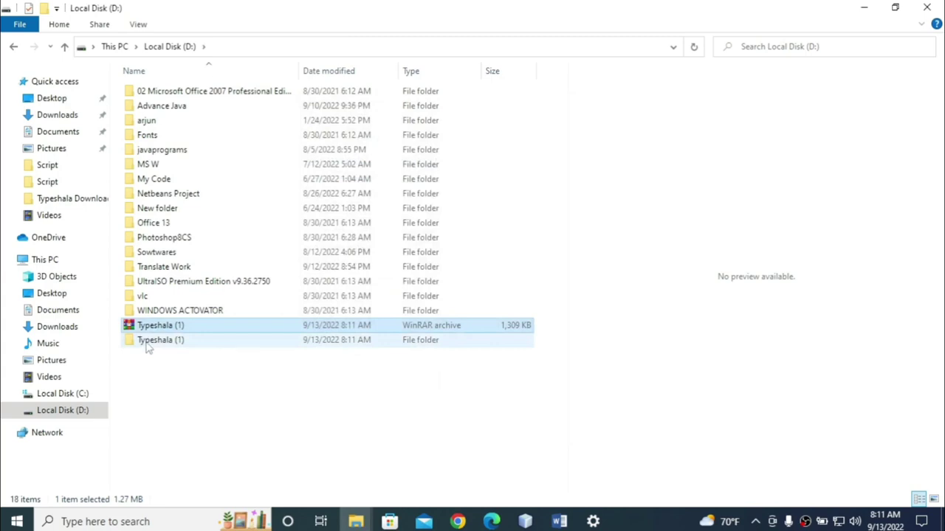
In the Typeshala subfolder of the extracted Typeshala (1) folder, extract the otvdm-v0.7.0 archive to its default destination.
{"action": "left_click", "coordinate": [148, 347]}
{"action": "double_click", "coordinate": [147, 346]}
{"action": "left_click", "coordinate": [145, 100]}
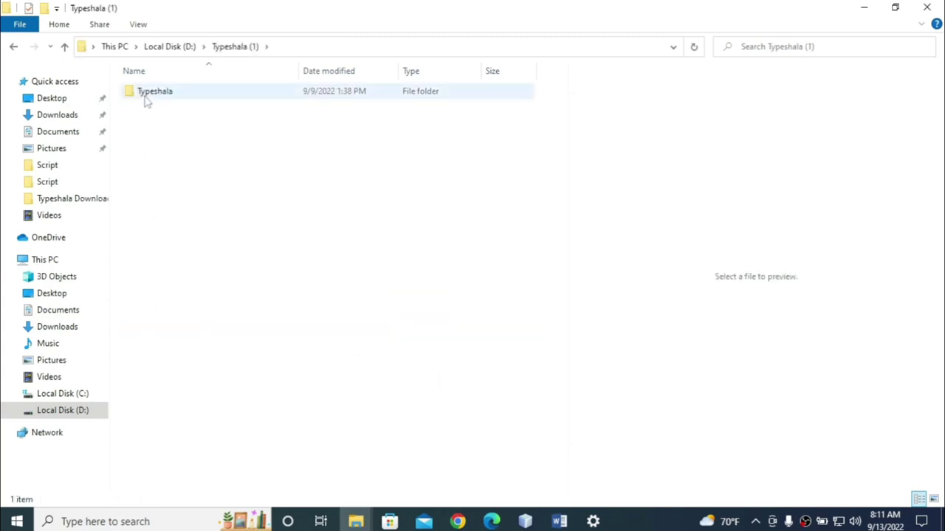
{"action": "double_click", "coordinate": [145, 100]}
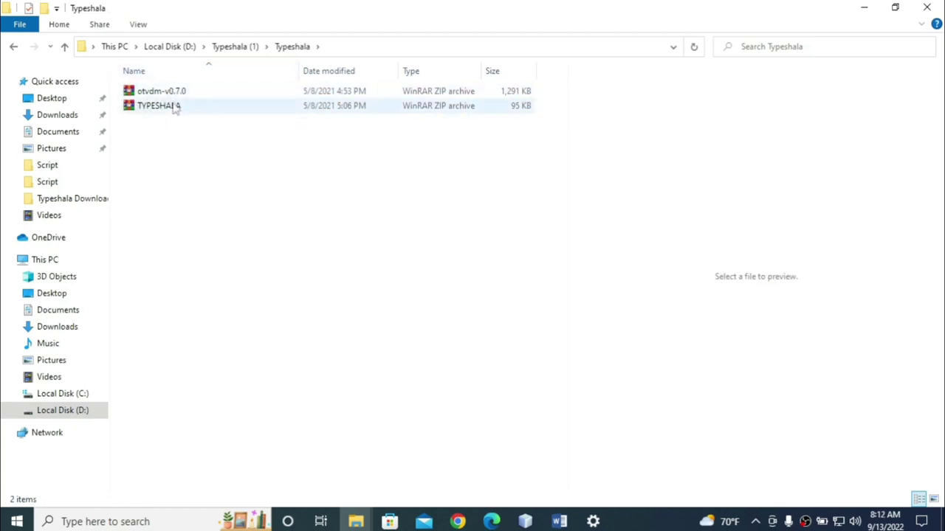
{"action": "right_click", "coordinate": [164, 94]}
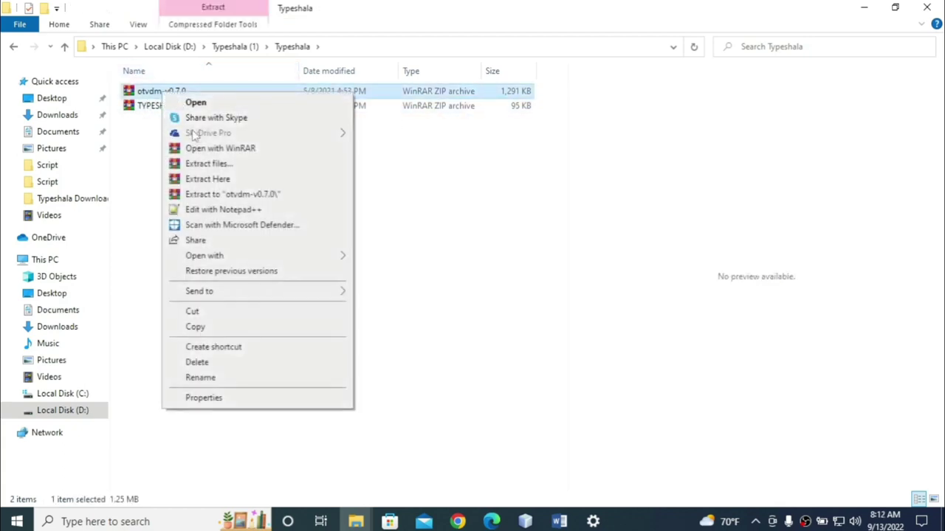
{"action": "left_click", "coordinate": [199, 163]}
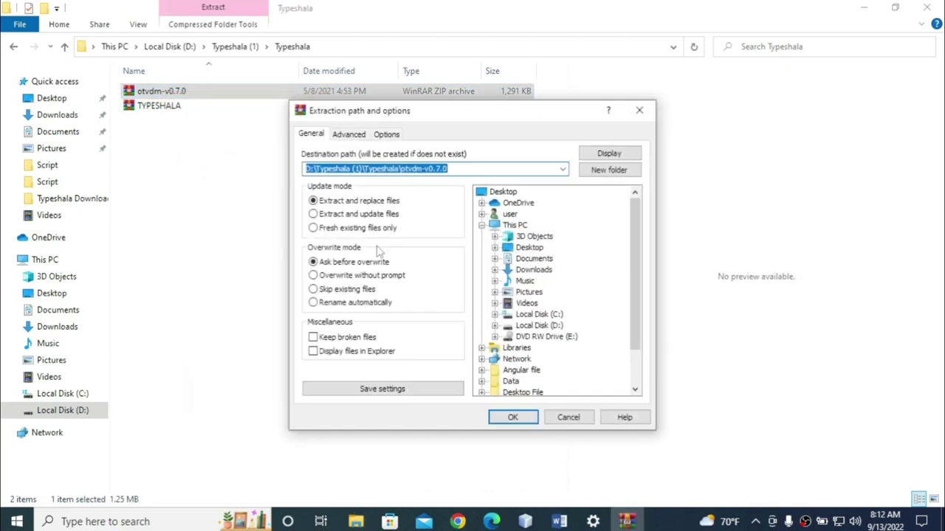
{"action": "left_click", "coordinate": [510, 419]}
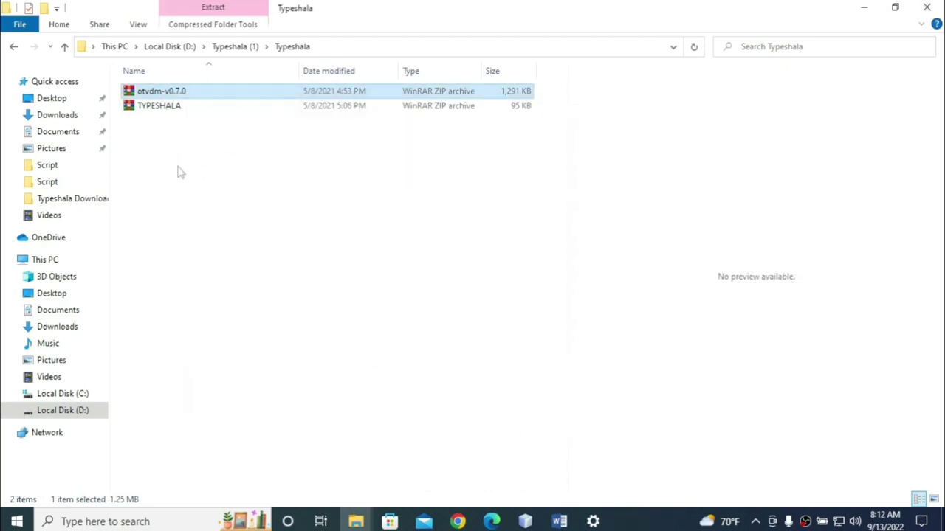
Extract the TYPESHALA ZIP archive to its default destination in the same folder.
{"action": "left_click", "coordinate": [148, 121]}
{"action": "right_click", "coordinate": [148, 121]}
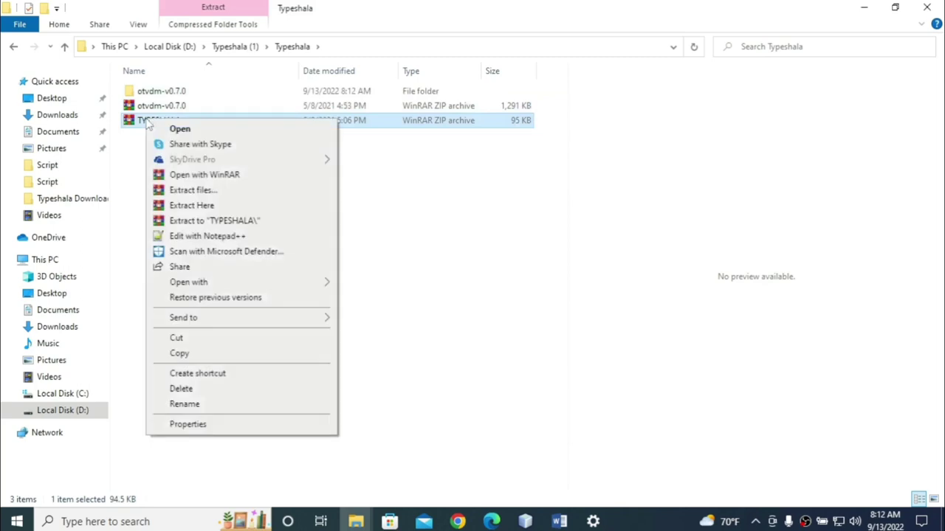
{"action": "left_click", "coordinate": [219, 194]}
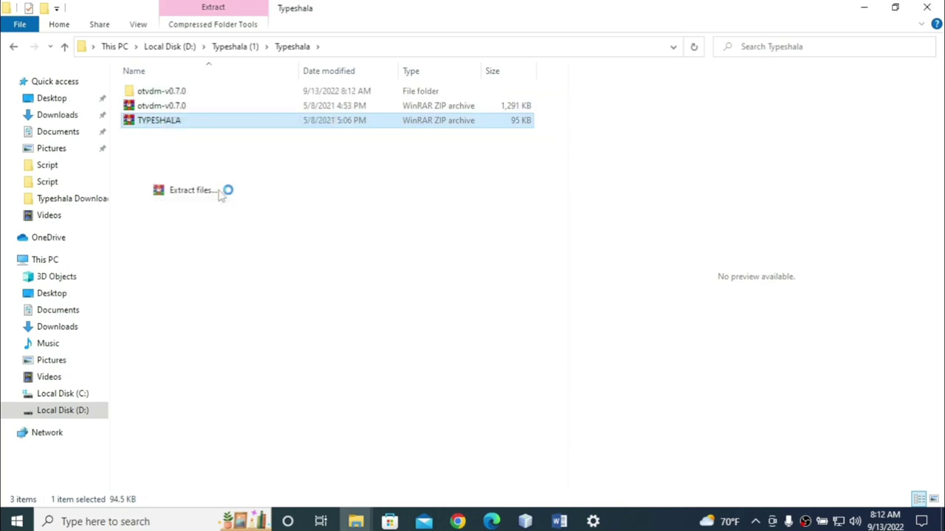
{"action": "key", "text": "Return"}
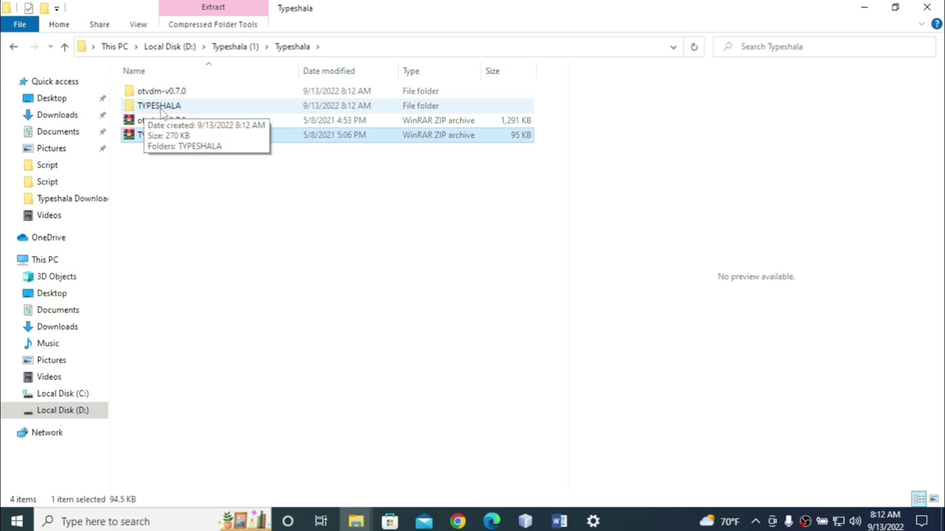
Try to run the TYPSHALA application from the inner folder of the extracted TYPESHALA folder.
{"action": "double_click", "coordinate": [161, 108]}
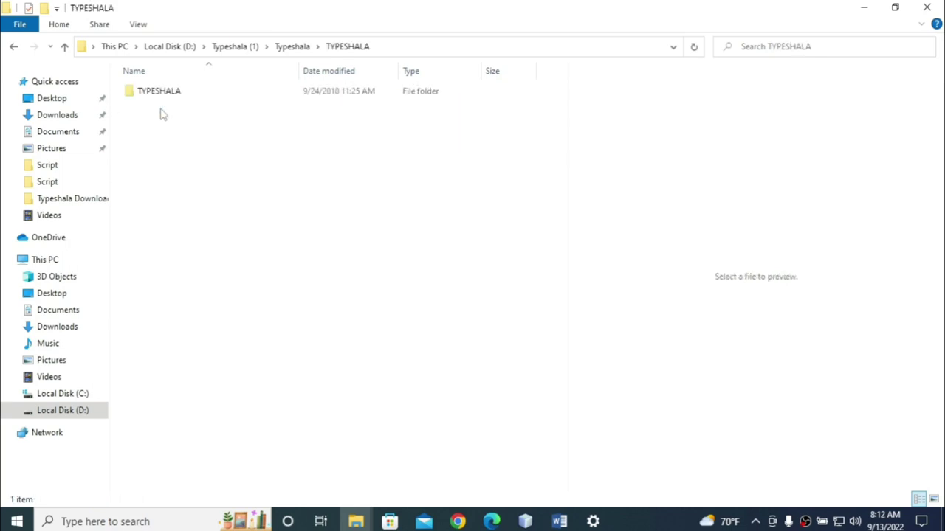
{"action": "double_click", "coordinate": [156, 96]}
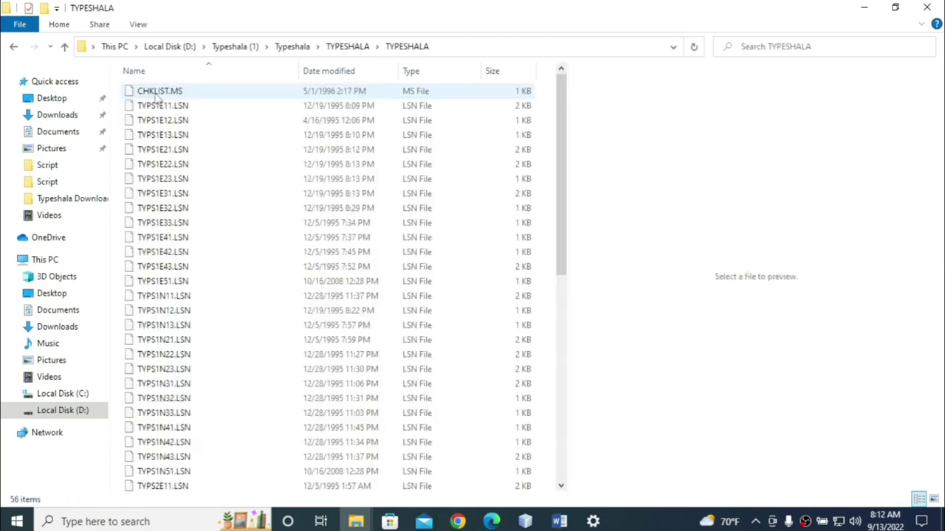
{"action": "left_click_drag", "start_coordinate": [558, 135], "coordinate": [525, 413]}
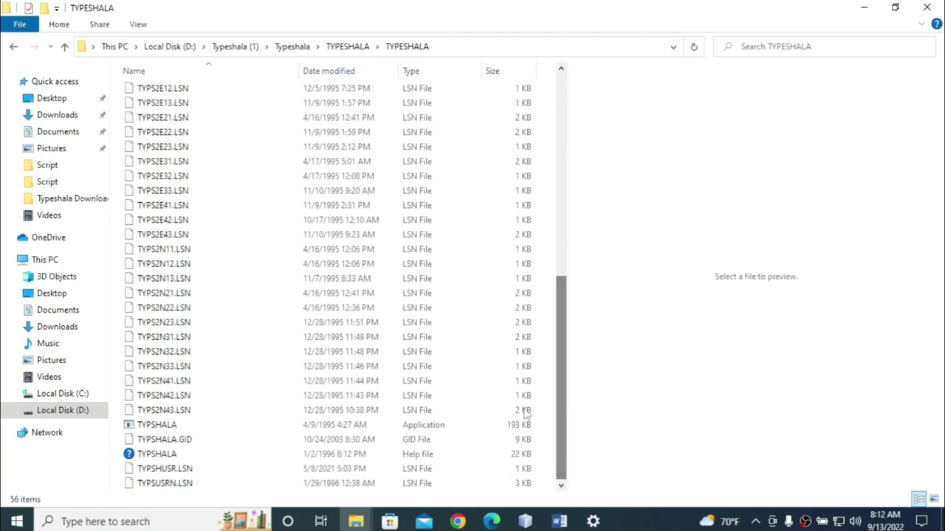
{"action": "double_click", "coordinate": [137, 426]}
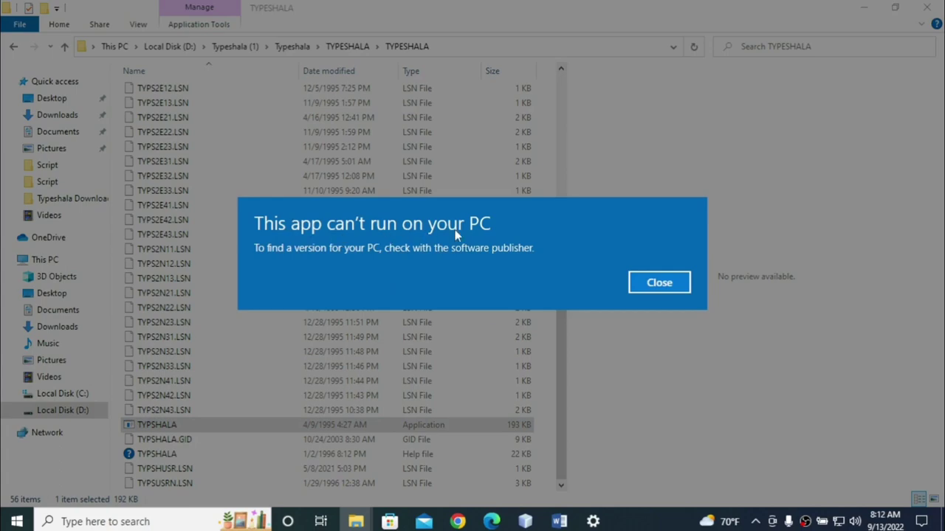
{"action": "left_click", "coordinate": [646, 287]}
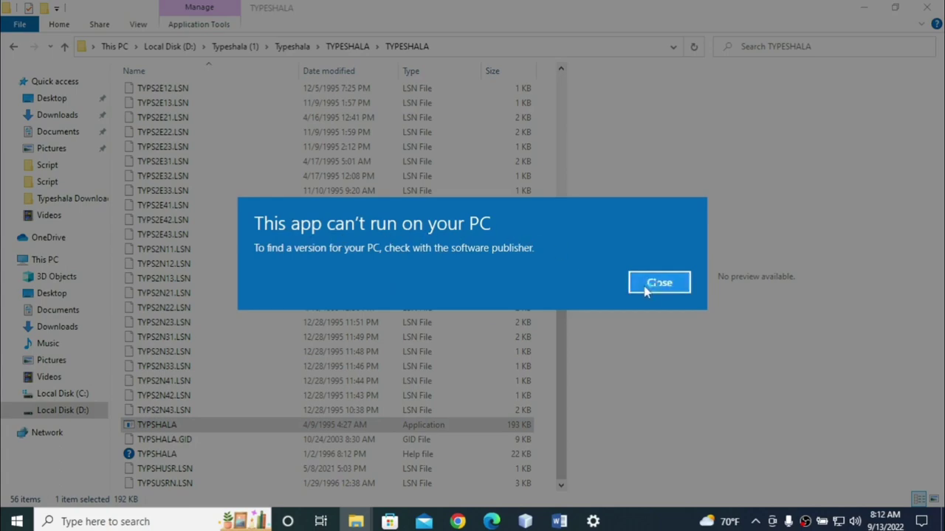
Return to the Typeshala folder and launch the otvdmw application from otvdm-v0.7.0\otvdm-master-1056.
{"action": "left_click", "coordinate": [14, 46]}
{"action": "left_click", "coordinate": [13, 47]}
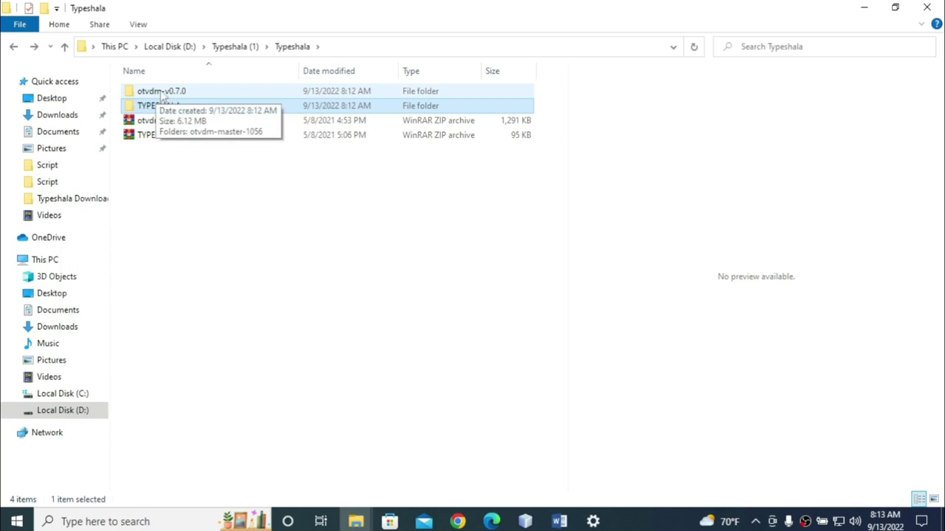
{"action": "double_click", "coordinate": [164, 93]}
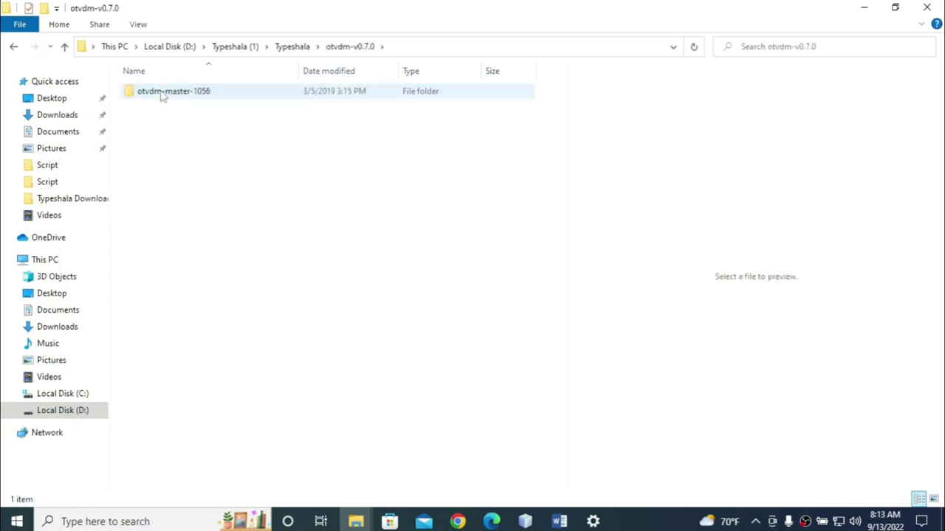
{"action": "double_click", "coordinate": [164, 93]}
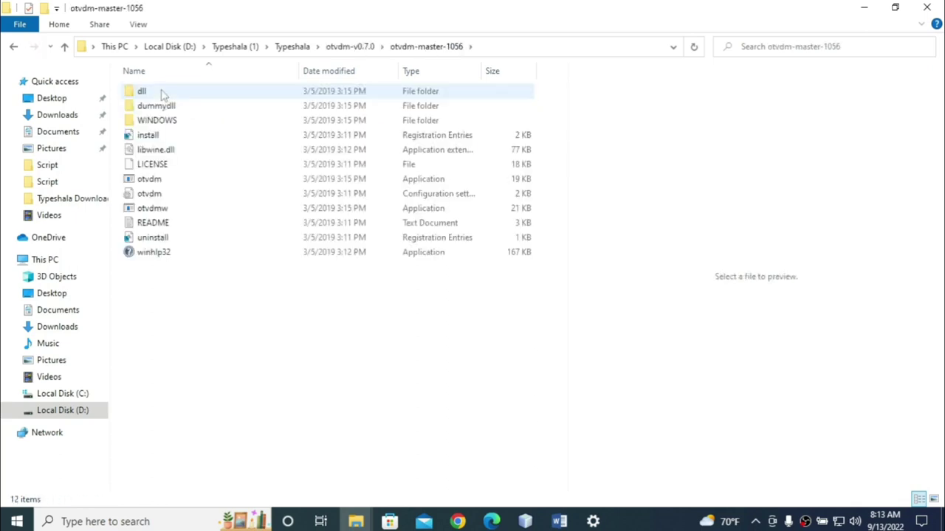
{"action": "right_click", "coordinate": [162, 211]}
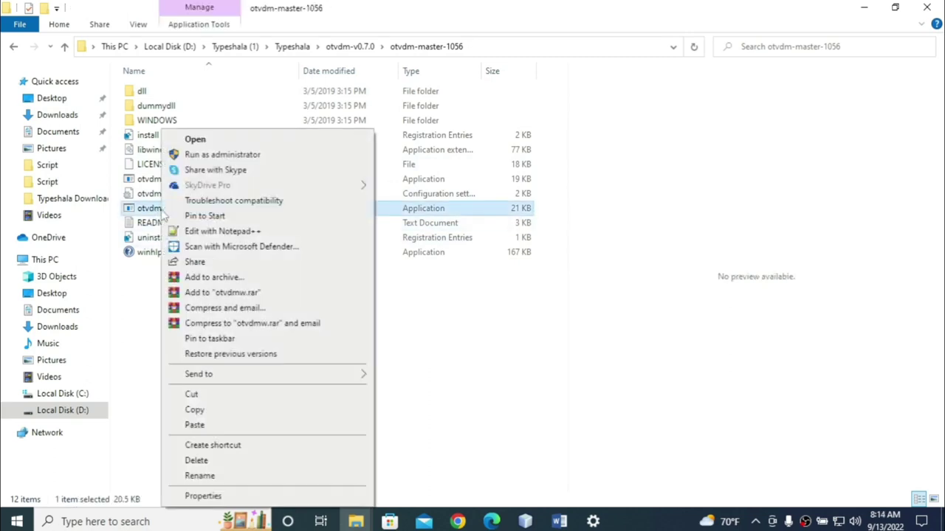
{"action": "left_click", "coordinate": [193, 142]}
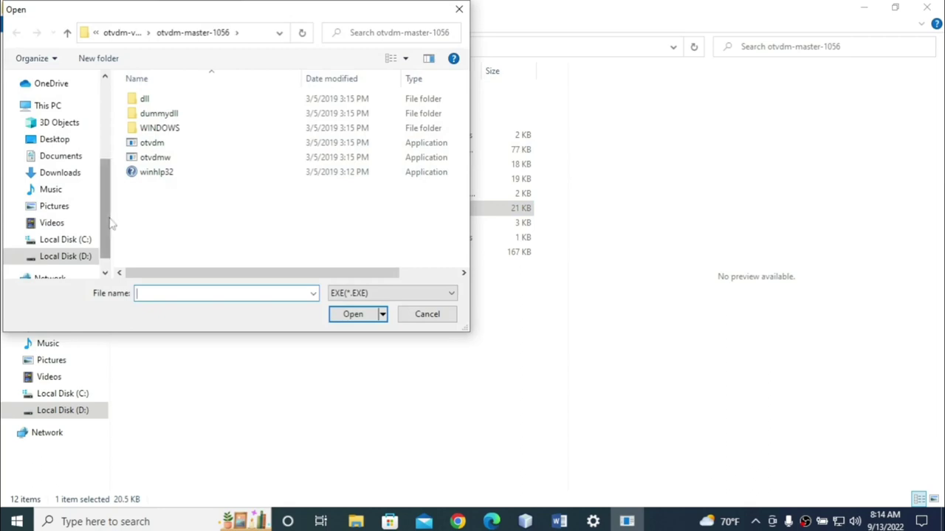
Browse to D:\Typeshala (1)\Typeshala\TYPESHALA\TYPESHALA in otvdm's file chooser and open the TYPSHALA application.
{"action": "left_click", "coordinate": [74, 259]}
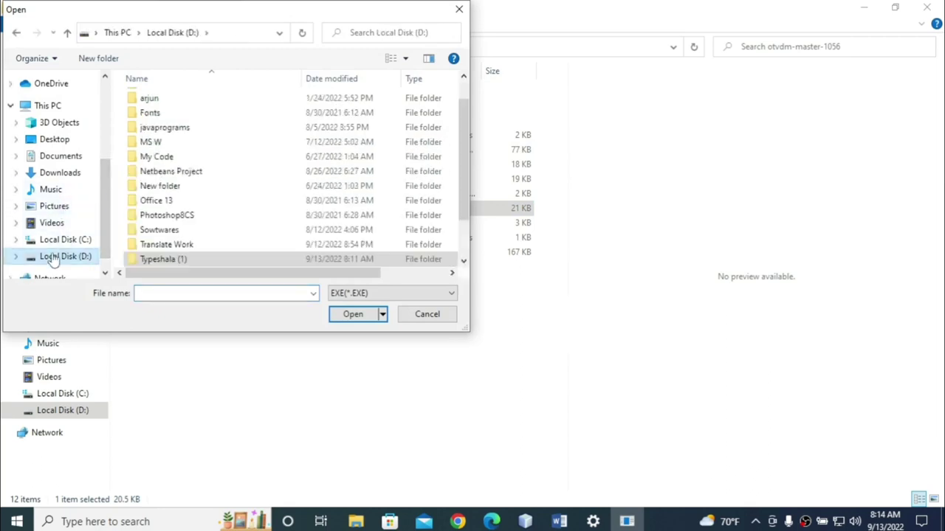
{"action": "double_click", "coordinate": [159, 262]}
{"action": "double_click", "coordinate": [152, 102]}
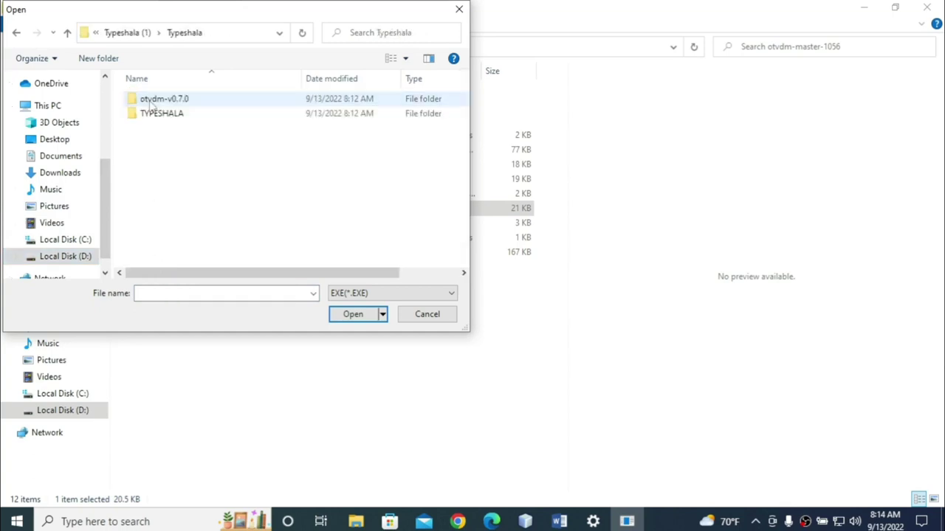
{"action": "left_click", "coordinate": [156, 118]}
{"action": "double_click", "coordinate": [157, 119]}
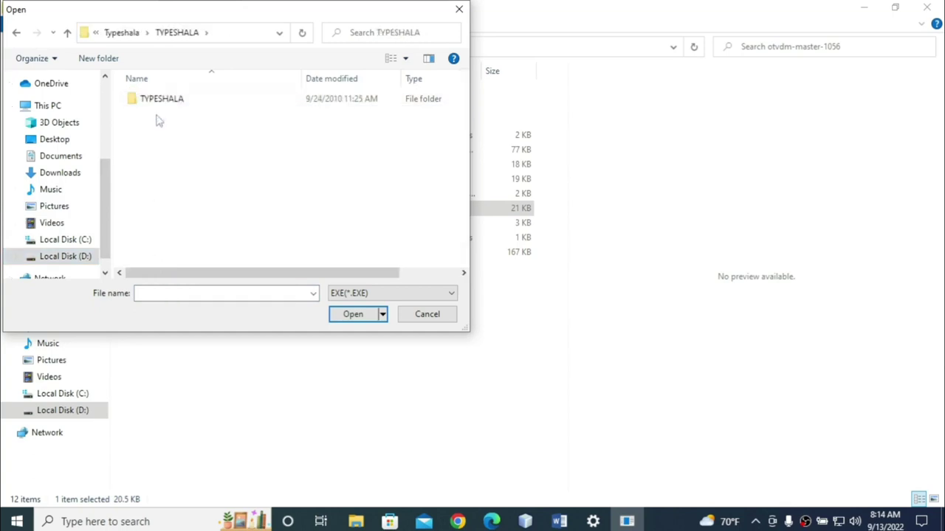
{"action": "double_click", "coordinate": [160, 100]}
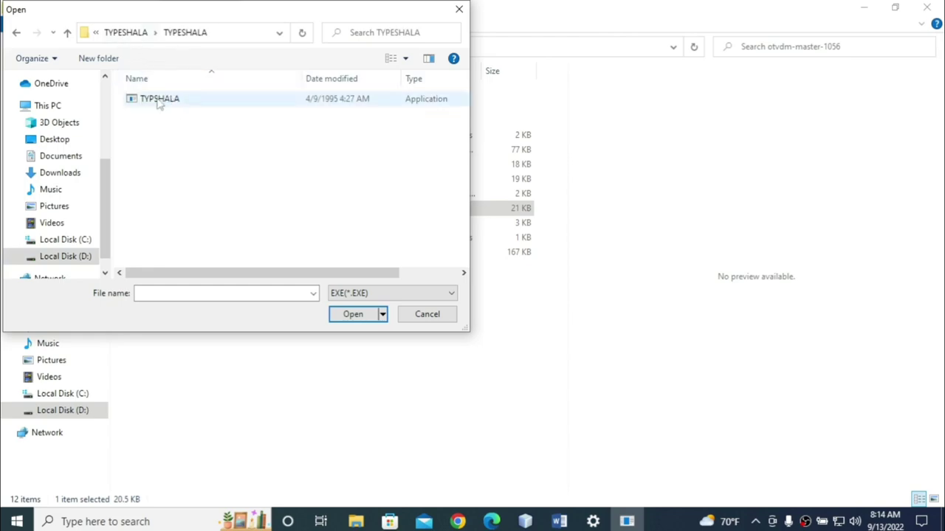
{"action": "double_click", "coordinate": [156, 102]}
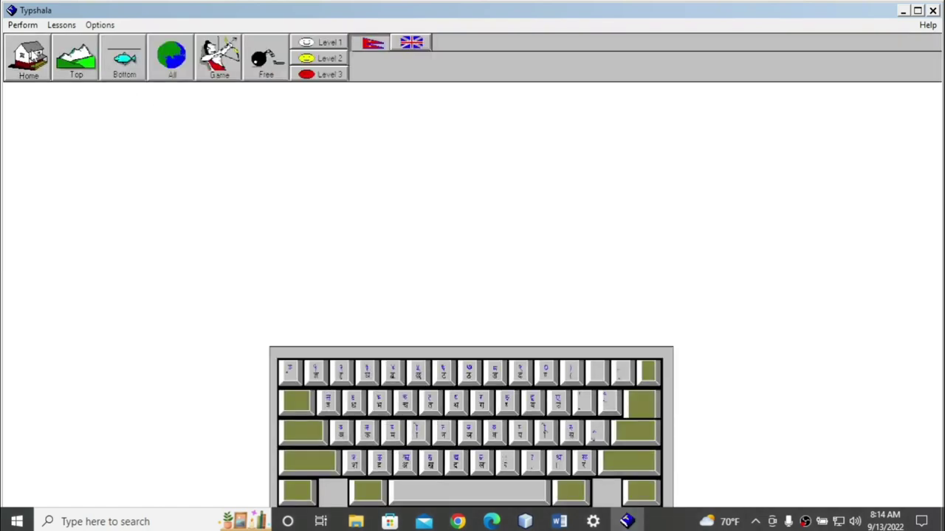
Start the Home row Level 1 typing lesson in English under the first listed user.
{"action": "left_click", "coordinate": [29, 63]}
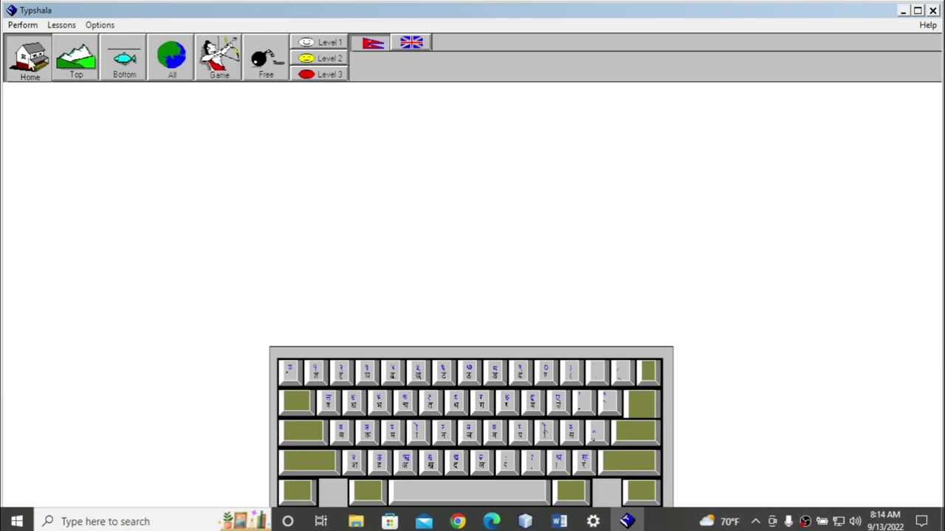
{"action": "left_click", "coordinate": [303, 44]}
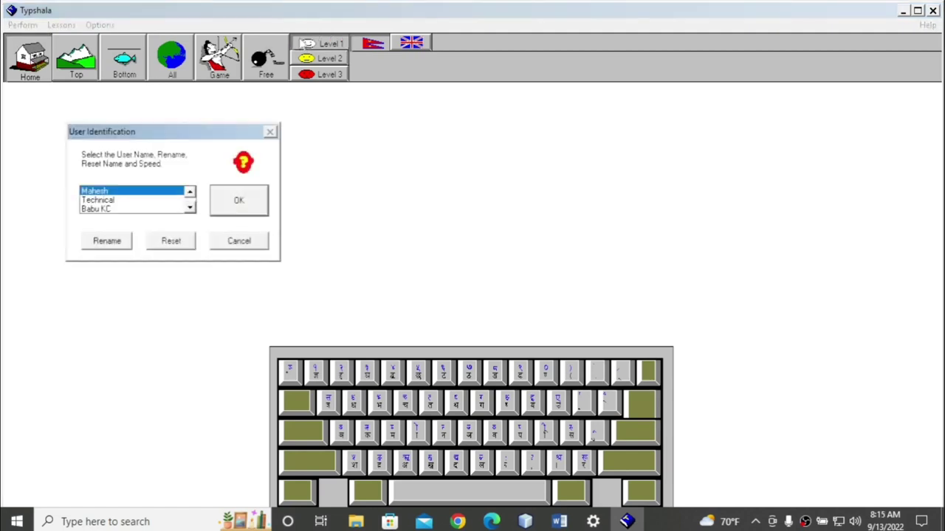
{"action": "left_click", "coordinate": [254, 204]}
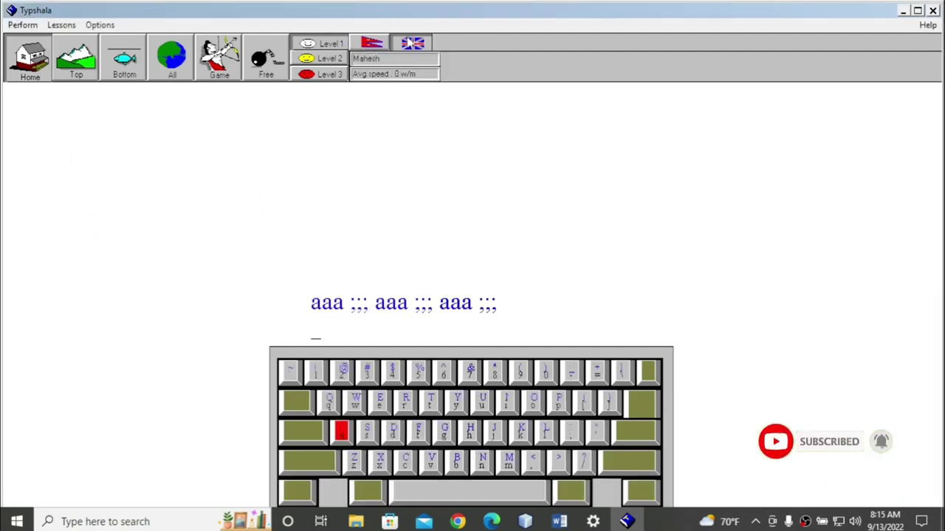
Complete the practice line "aaa ;;; aaa ;;; aaa ;;;" in the typing lesson.
{"action": "type", "text": "aa"}
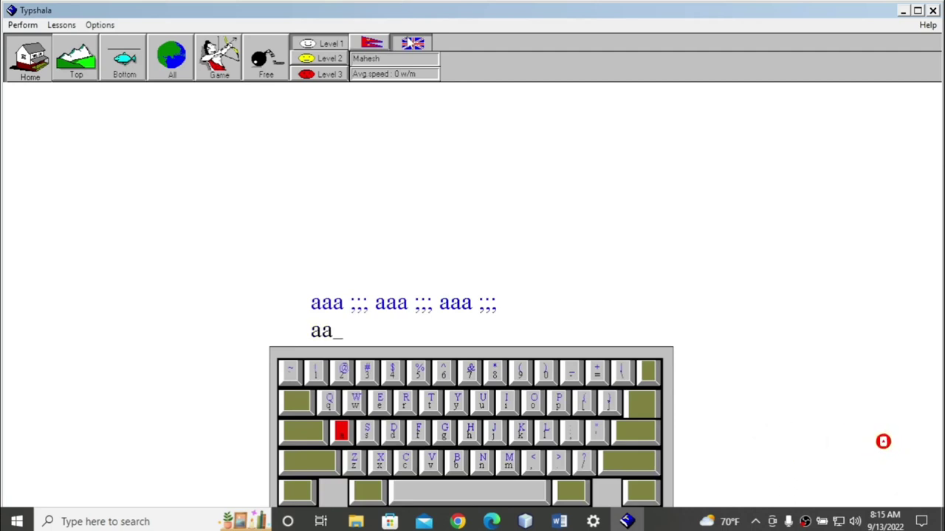
{"action": "type", "text": "a ;;; aa"}
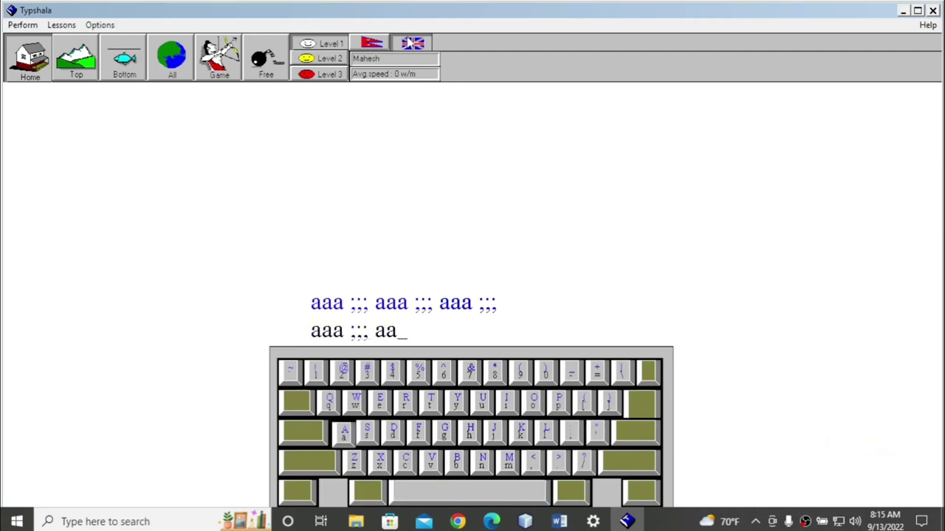
{"action": "type", "text": "a ;;; aaa ;"}
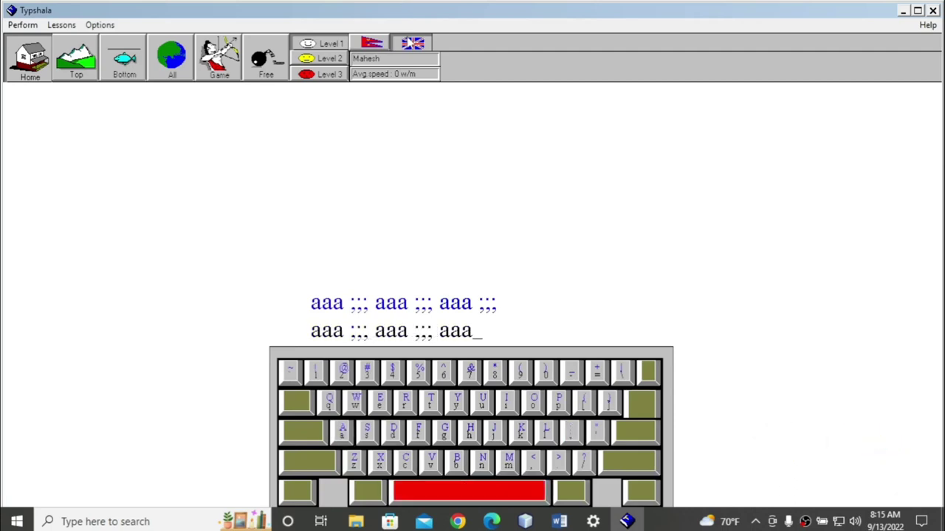
{"action": "type", "text": ";;"}
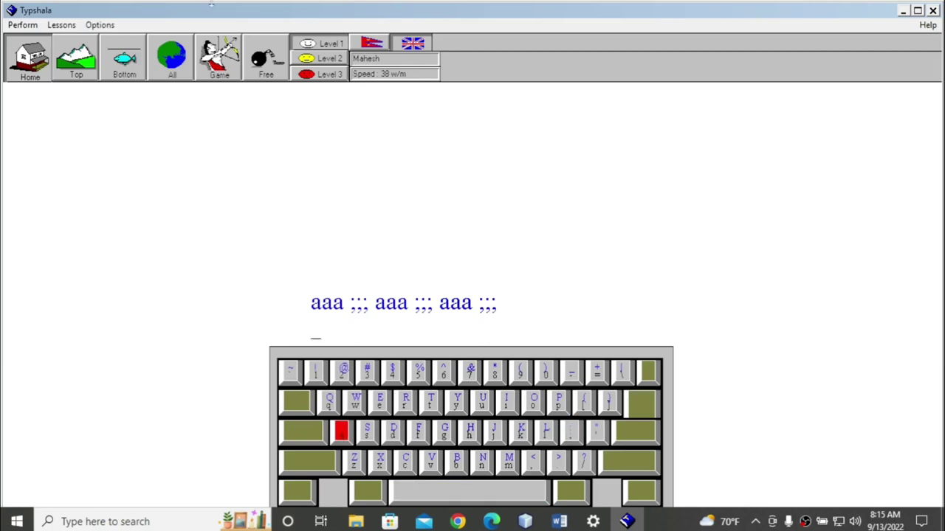
Minimize Typshala and create a desktop shortcut for the otvdmw application in the otvdm-master-1056 folder.
{"action": "left_click", "coordinate": [903, 12]}
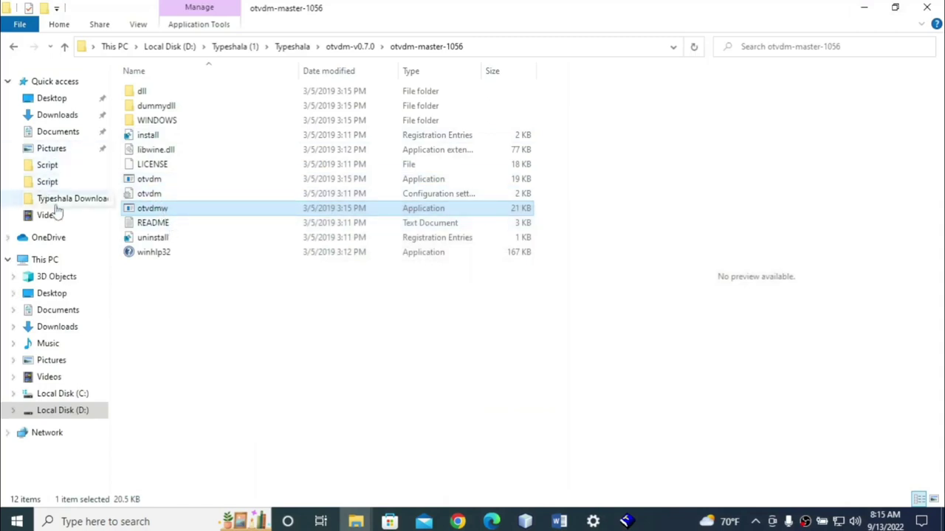
{"action": "right_click", "coordinate": [161, 213]}
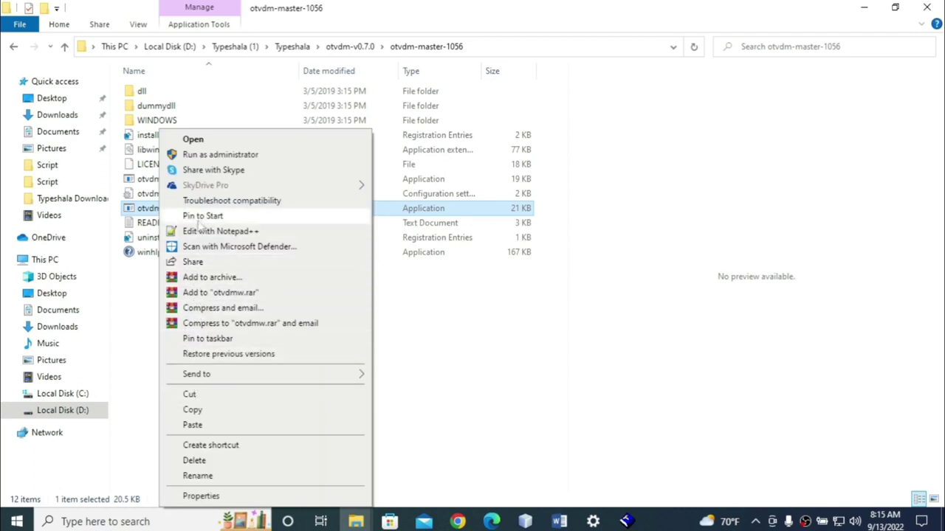
{"action": "mouse_move", "coordinate": [208, 378]}
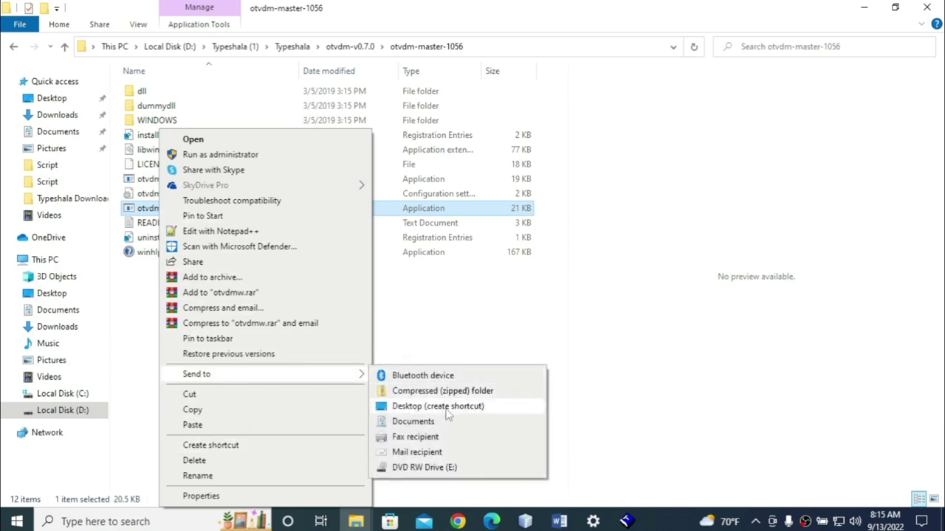
{"action": "left_click", "coordinate": [416, 410]}
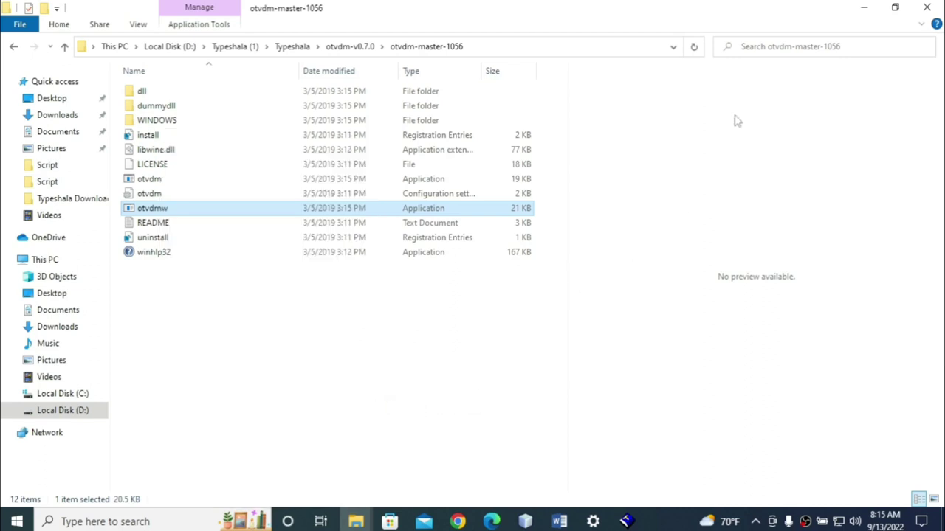
Clear the desktop by closing File Explorer, minimizing the browser and closing Settings.
{"action": "left_click", "coordinate": [927, 8]}
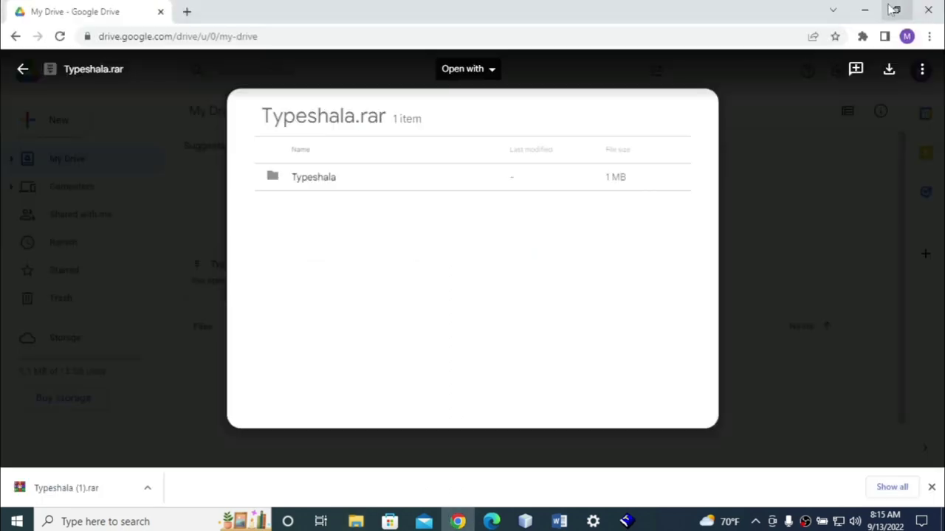
{"action": "left_click", "coordinate": [871, 9]}
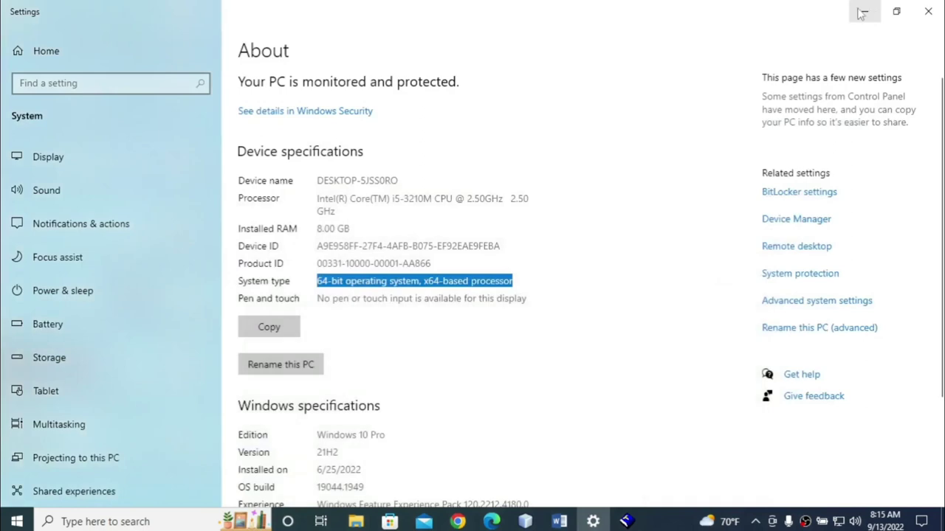
{"action": "left_click", "coordinate": [928, 9]}
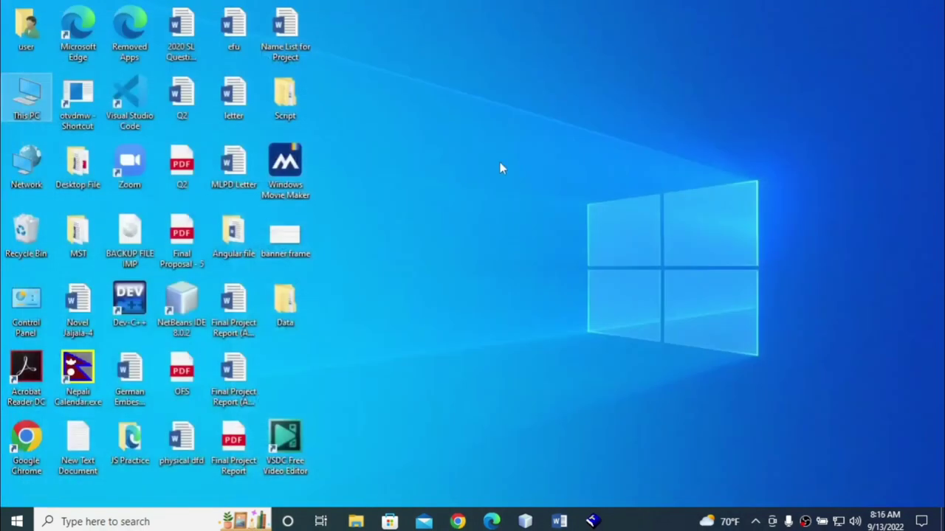
Move the otvdmw shortcut to an empty area of the desktop and use it to launch the TYPSHALA application.
{"action": "left_click", "coordinate": [77, 100]}
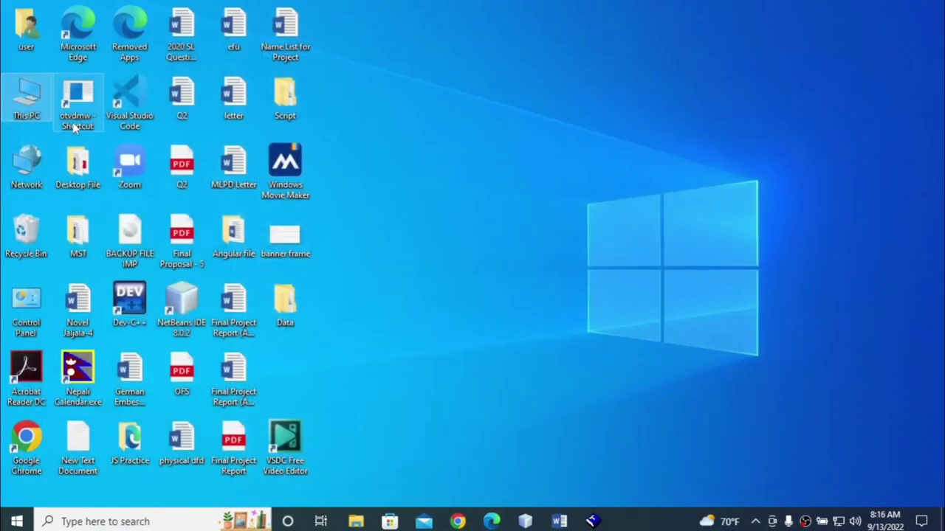
{"action": "left_click_drag", "start_coordinate": [90, 96], "coordinate": [543, 235]}
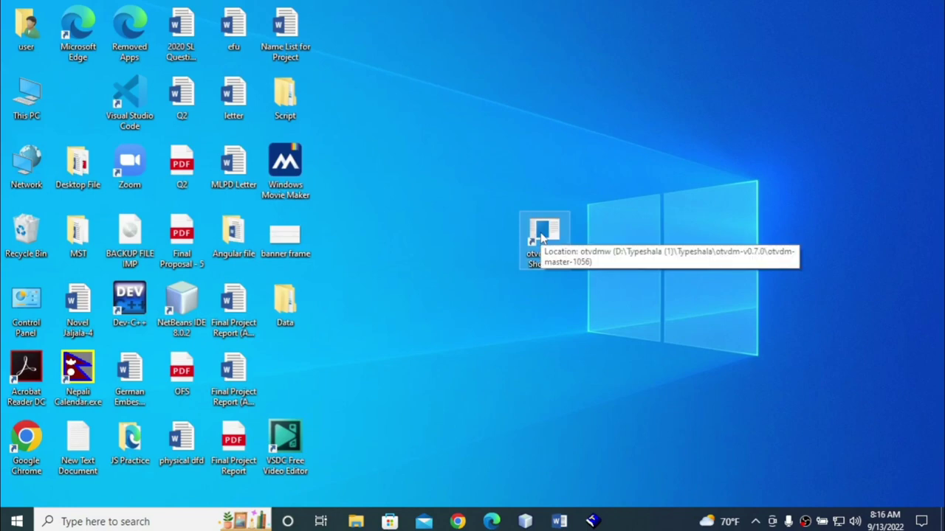
{"action": "double_click", "coordinate": [541, 236]}
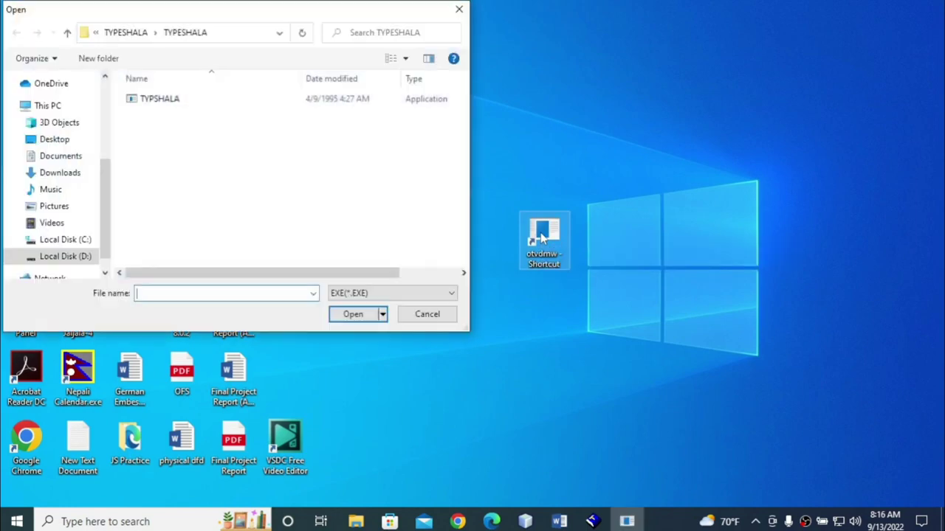
{"action": "left_click", "coordinate": [192, 105]}
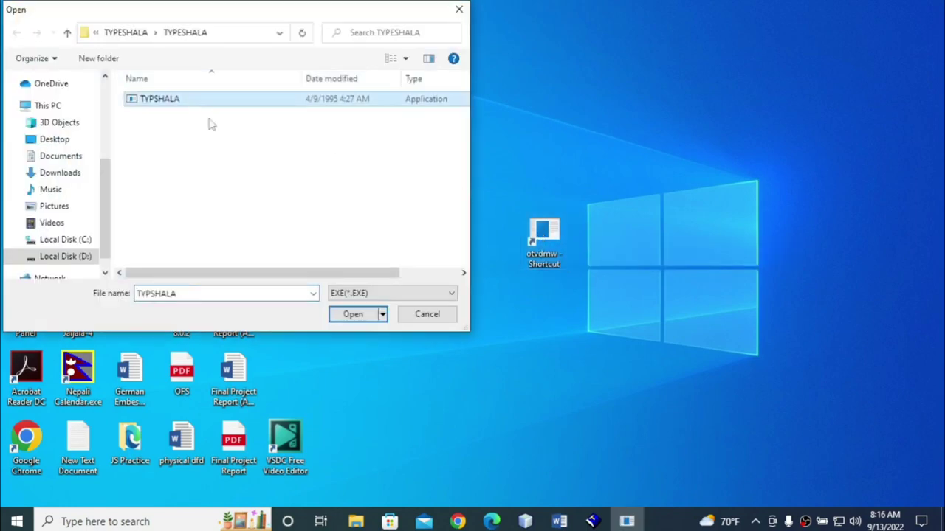
{"action": "left_click", "coordinate": [352, 313]}
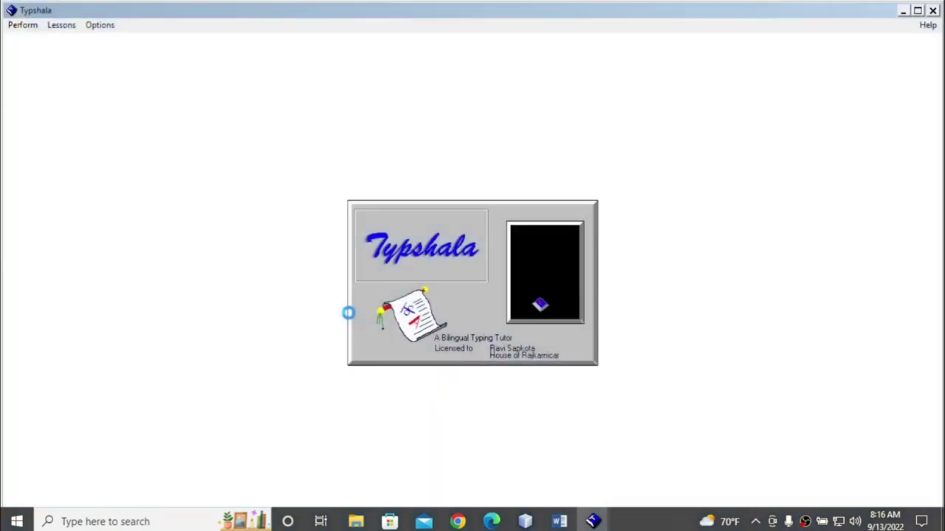